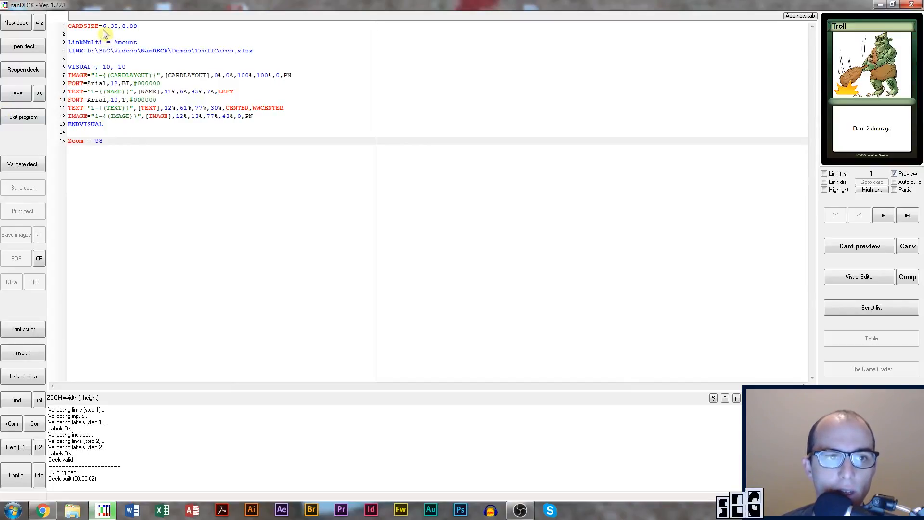
# Step: Select the old header lines at the top of the script for replacement with inch, 8.5x11 portrait and 2.5x3.5 card settings
pyautogui.moveTo(101, 27); pyautogui.dragTo(137, 27)
pyautogui.click(141, 27)
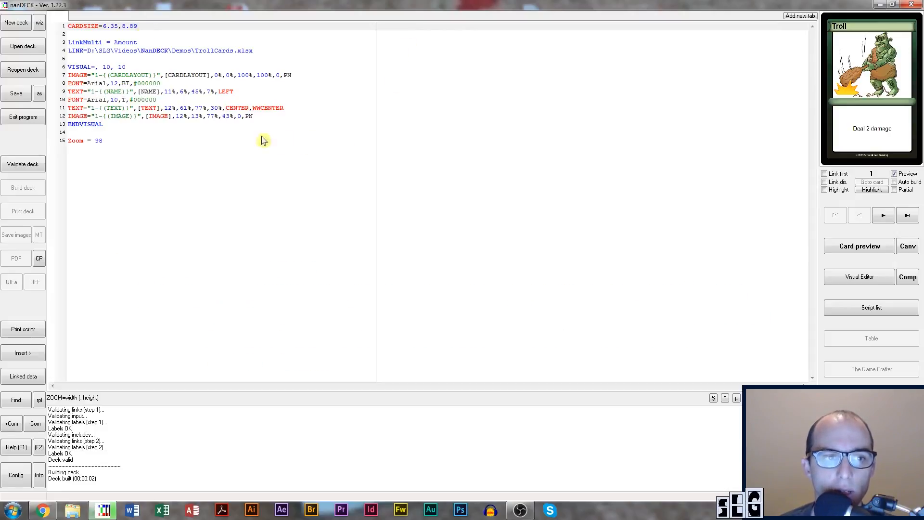
pyautogui.moveTo(128, 144); pyautogui.dragTo(64, 26)
pyautogui.write('Unit = Inch Page = 8.5, 11,PORTRAIT,HV CARDSIZE=2.5,3.5  LinkMulti = Amount LINK=D:\\SLG\\Videos\\NanDECK\\Demos\\TrollCards.xlsx  VISUAL=, 10, 10 IMAGE="1-{(CARDLAYOUT)}",[CARDLAYOUT],0%,0%,100%,100%,0,PN FONT=Arial,12,BT,#000000 TEXT="1-{(NAME)}",[NAME],11%,6%,45%,7%,LEFT FONT=Arial,10,T,#000000 TEXT="1-{(TEXT)}",[TEXT],12%,61%,77%,30%,CENTER,WWCENTER IMAGE="1-{(IMAGE)}",[IMAGE],12%,13%,77%,43%,0,PN ENDVISUAL  Zoom = 98')
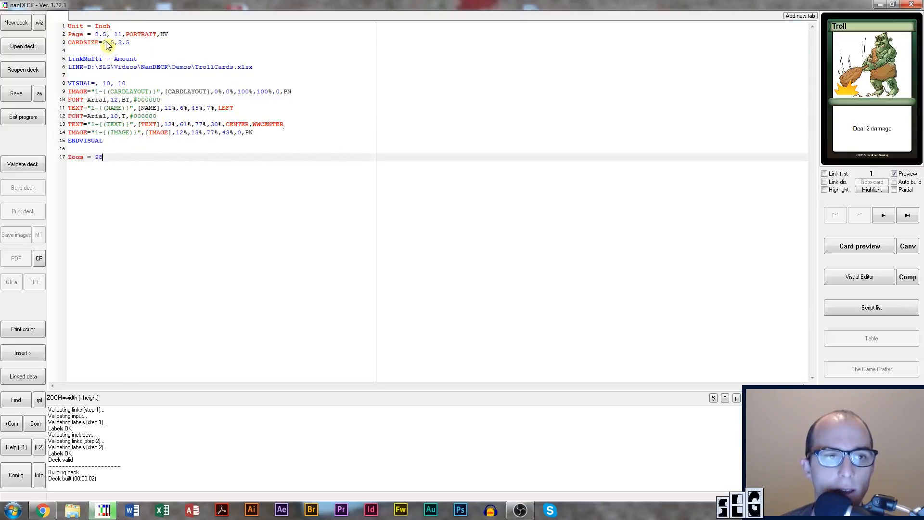
pyautogui.moveTo(69, 26); pyautogui.dragTo(185, 39)
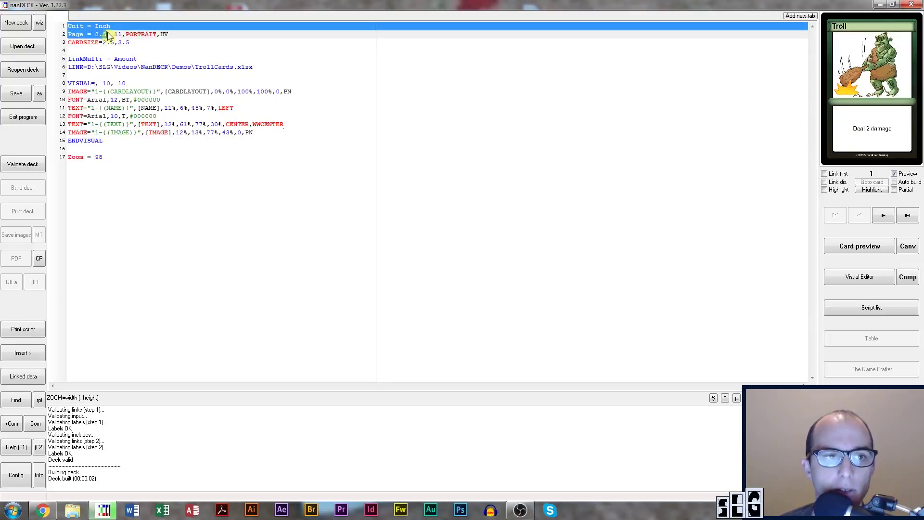
pyautogui.click(176, 38)
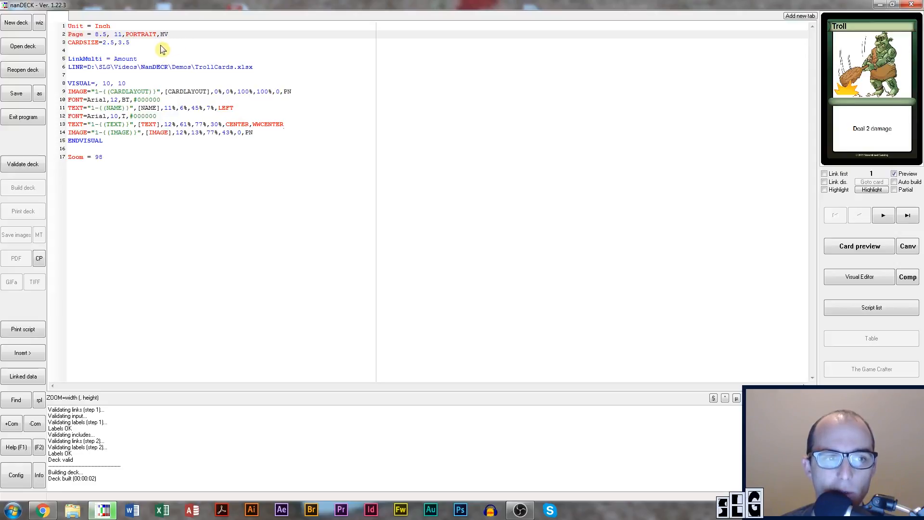
pyautogui.click(69, 27)
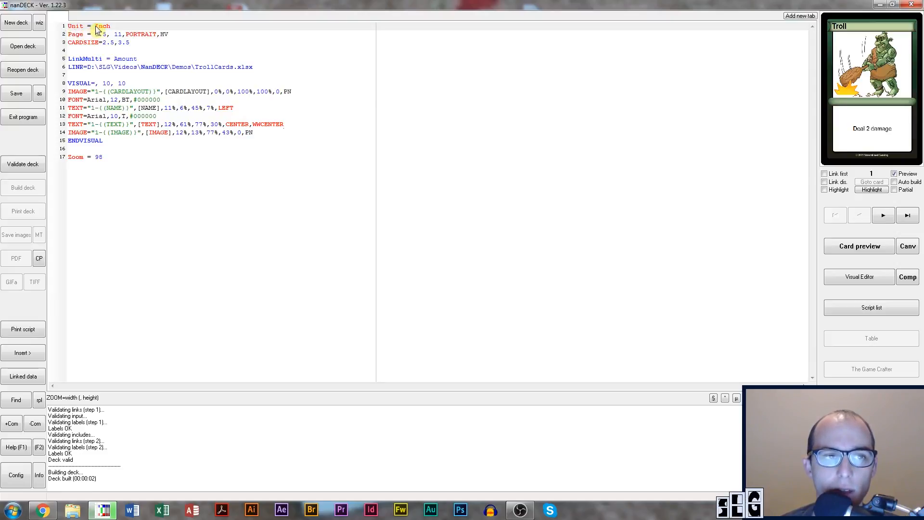
pyautogui.moveTo(95, 26); pyautogui.dragTo(111, 30)
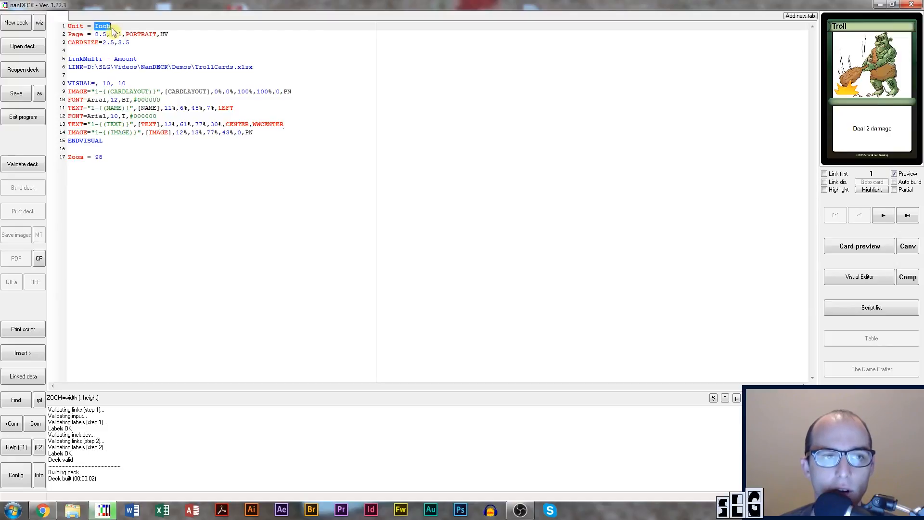
pyautogui.click(68, 28)
pyautogui.moveTo(69, 32); pyautogui.dragTo(133, 31)
pyautogui.click(134, 28)
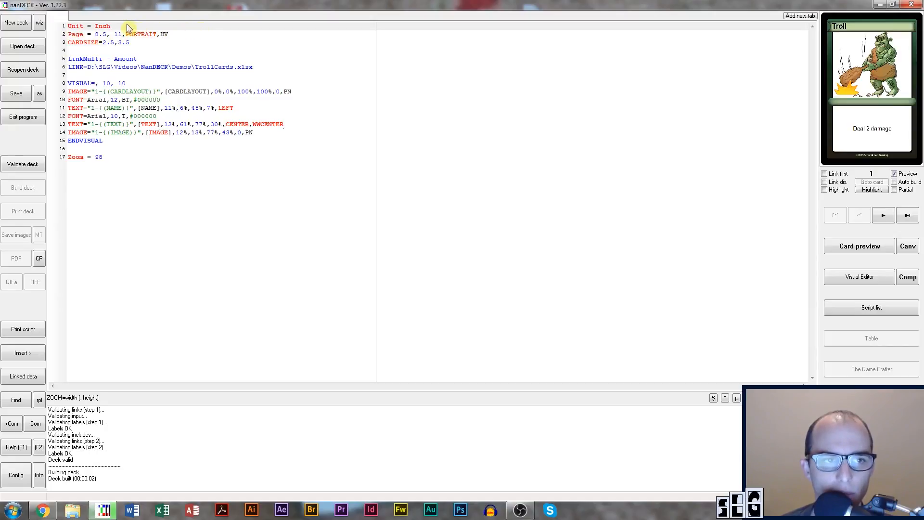
pyautogui.moveTo(113, 28); pyautogui.dragTo(71, 28)
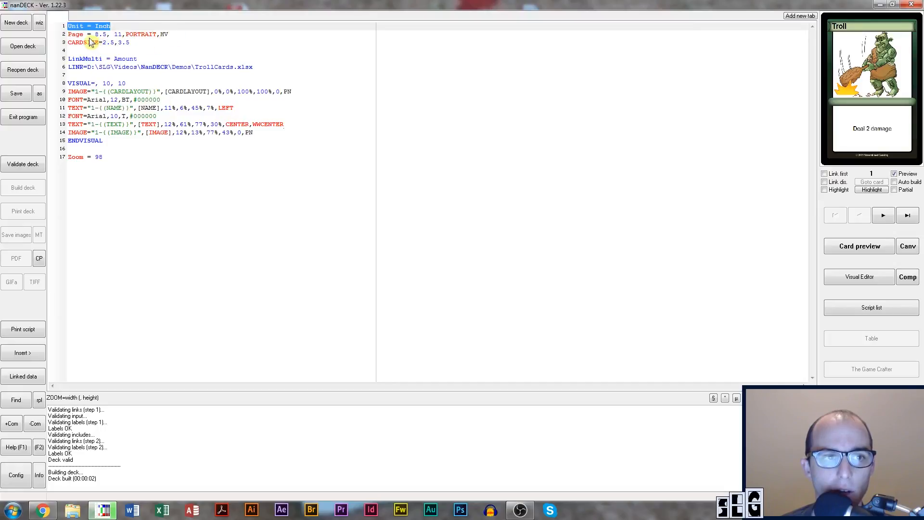
pyautogui.moveTo(96, 34); pyautogui.dragTo(126, 34)
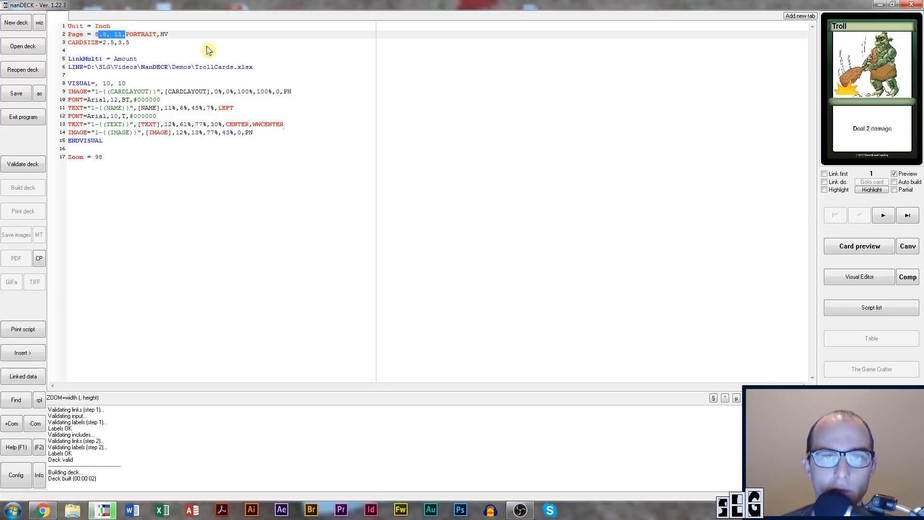
pyautogui.click(109, 43)
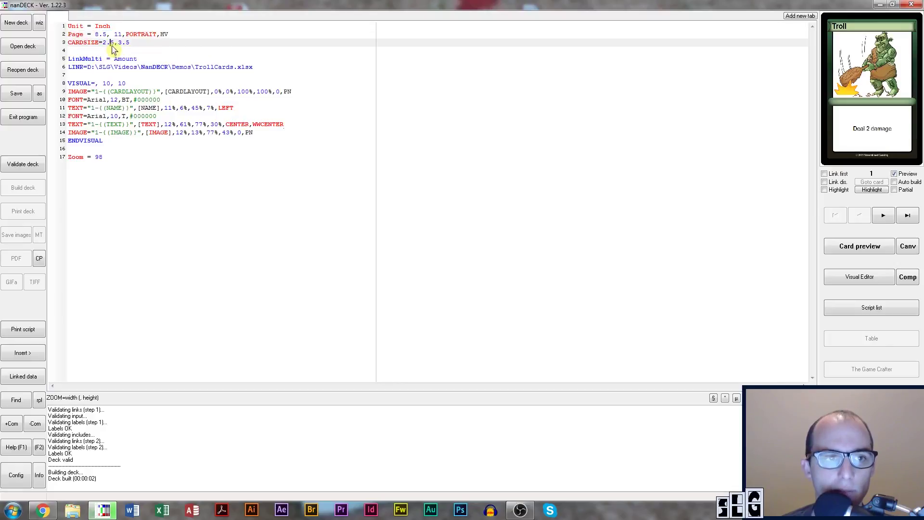
pyautogui.click(72, 35)
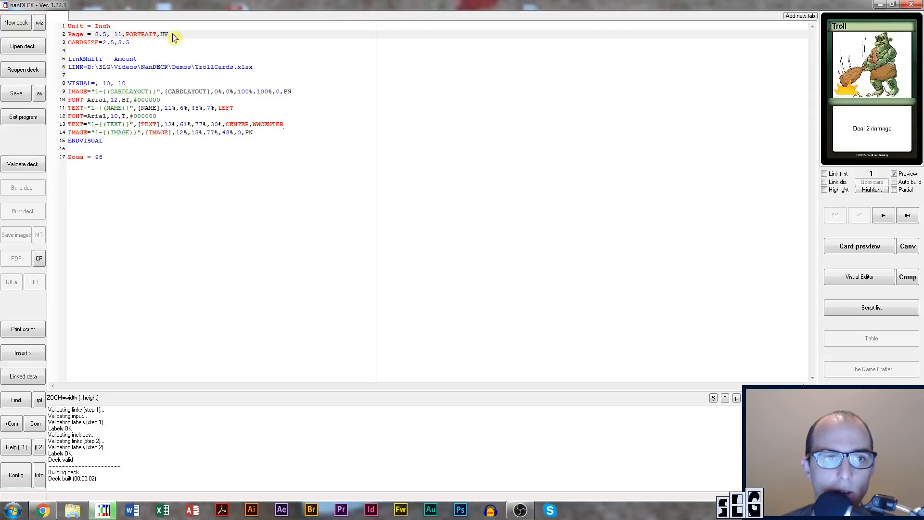
pyautogui.click(189, 37)
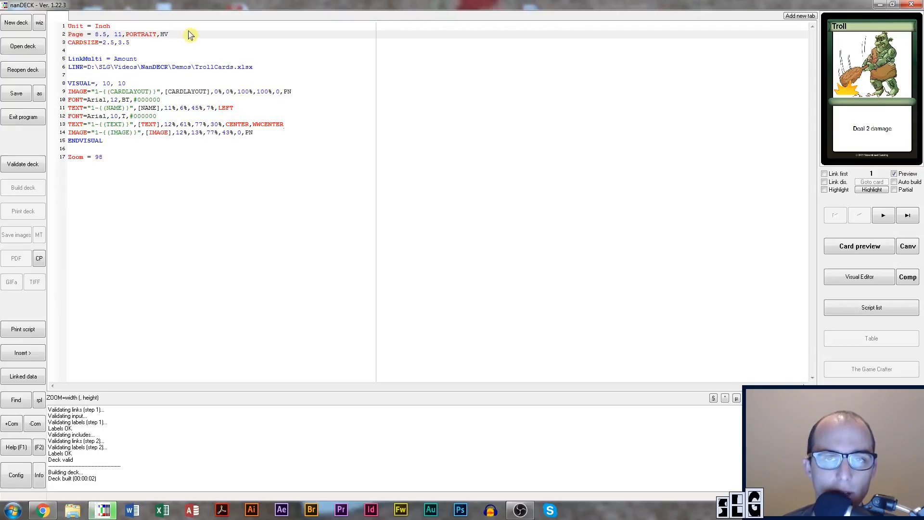
pyautogui.click(164, 35)
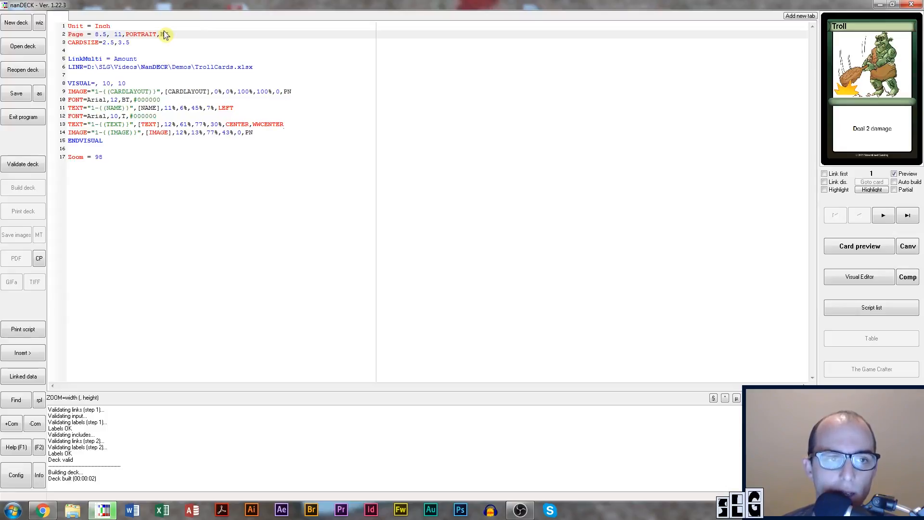
pyautogui.moveTo(172, 35); pyautogui.dragTo(62, 41)
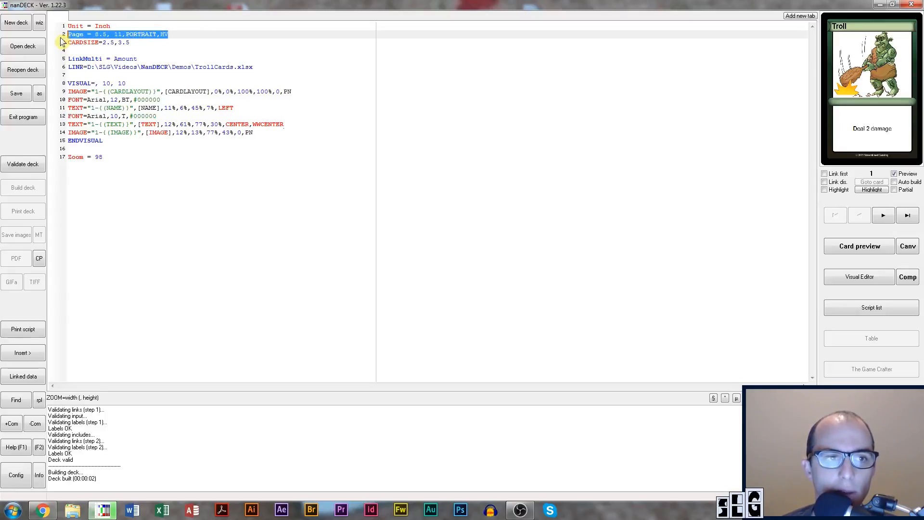
pyautogui.click(175, 34)
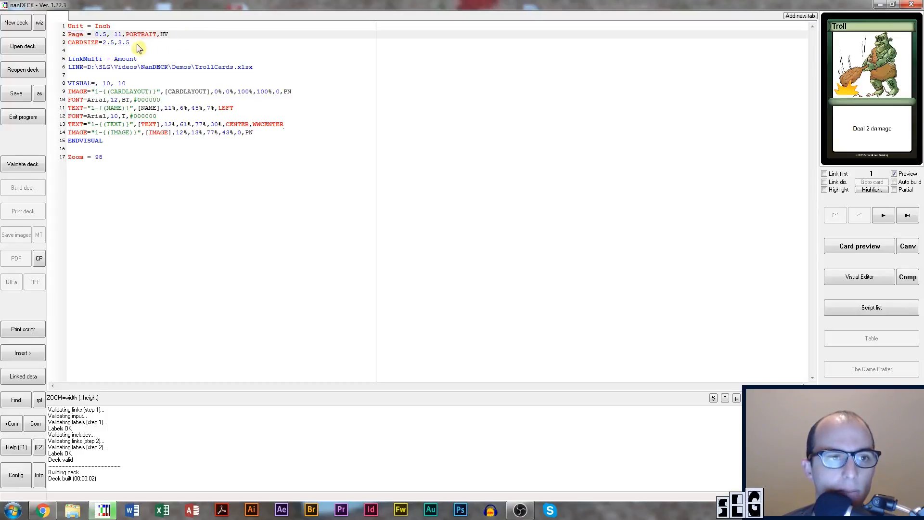
pyautogui.moveTo(130, 44)
pyautogui.mouseDown()
pyautogui.moveTo(108, 44)
pyautogui.moveTo(110, 28)
pyautogui.moveTo(130, 44)
pyautogui.mouseUp()
pyautogui.click(73, 29)
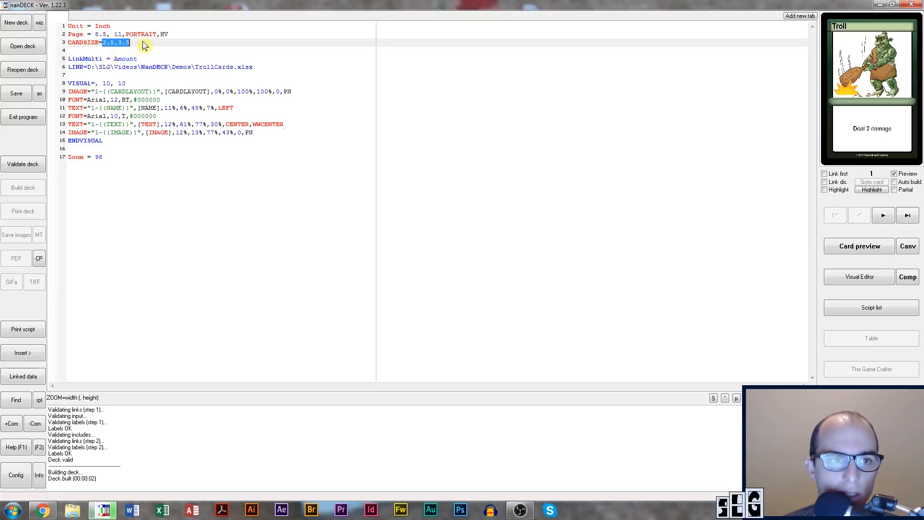
pyautogui.click(105, 45)
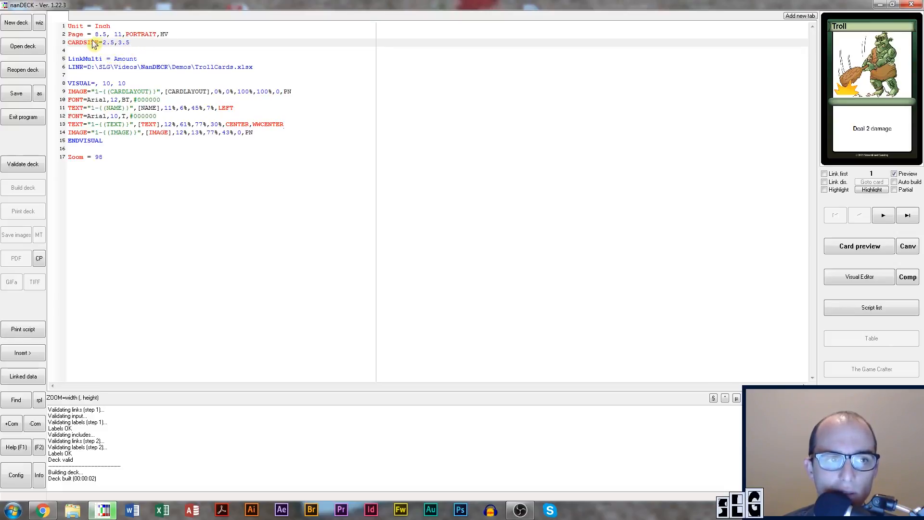
pyautogui.click(69, 158)
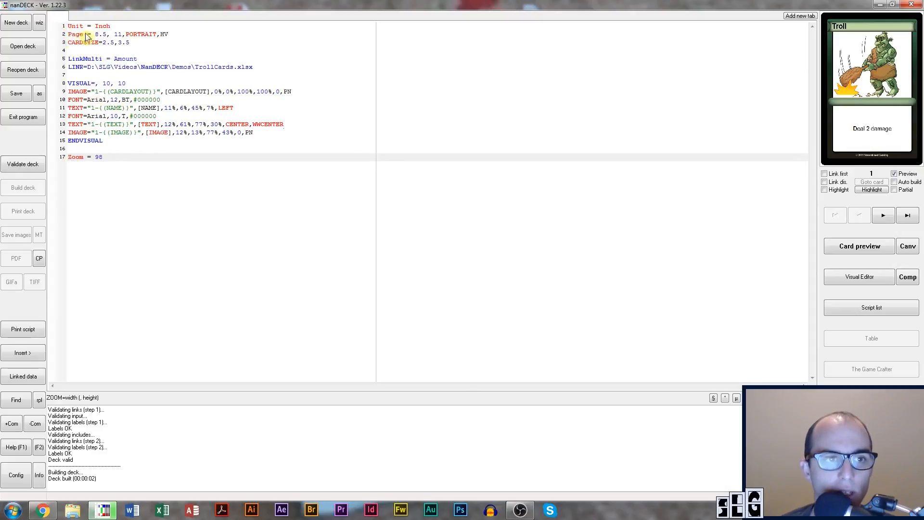
# Step: Review the page line, then comment out the final Zoom = 98 line with a leading apostrophe
pyautogui.moveTo(156, 34); pyautogui.dragTo(65, 36)
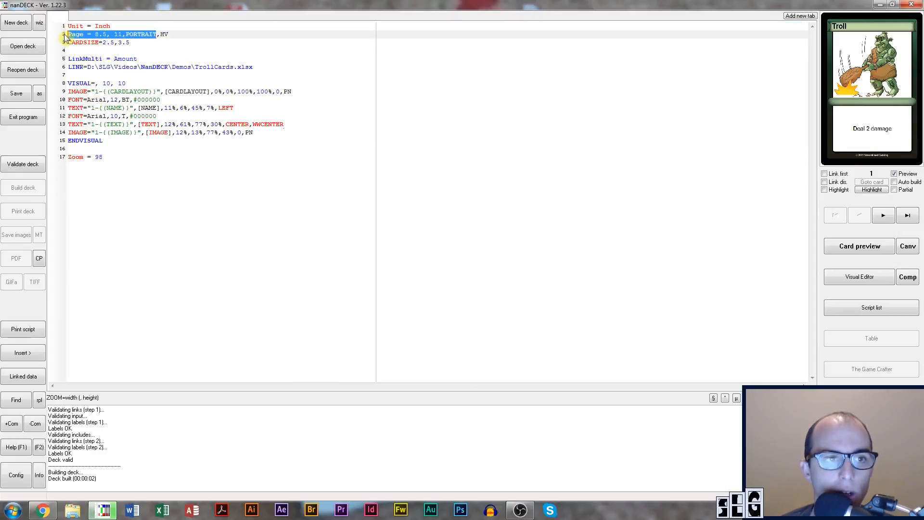
pyautogui.click(72, 159)
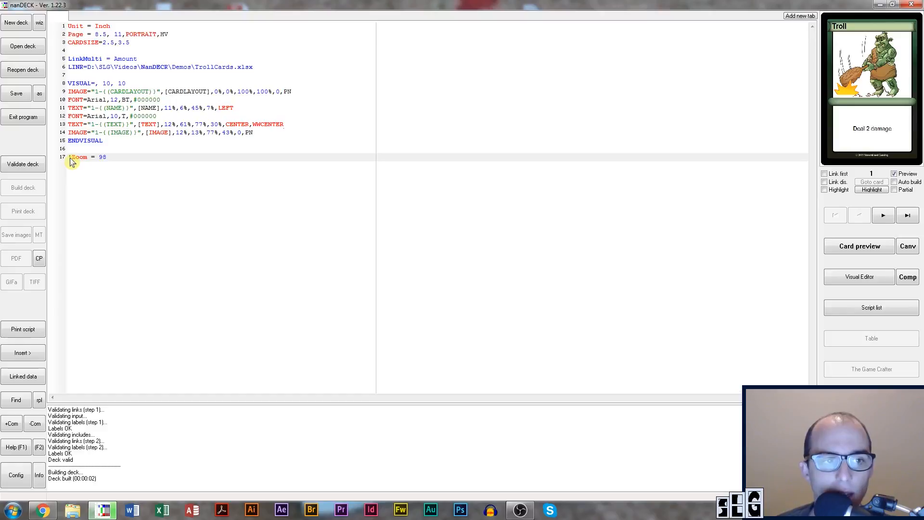
pyautogui.moveTo(124, 162); pyautogui.dragTo(70, 164)
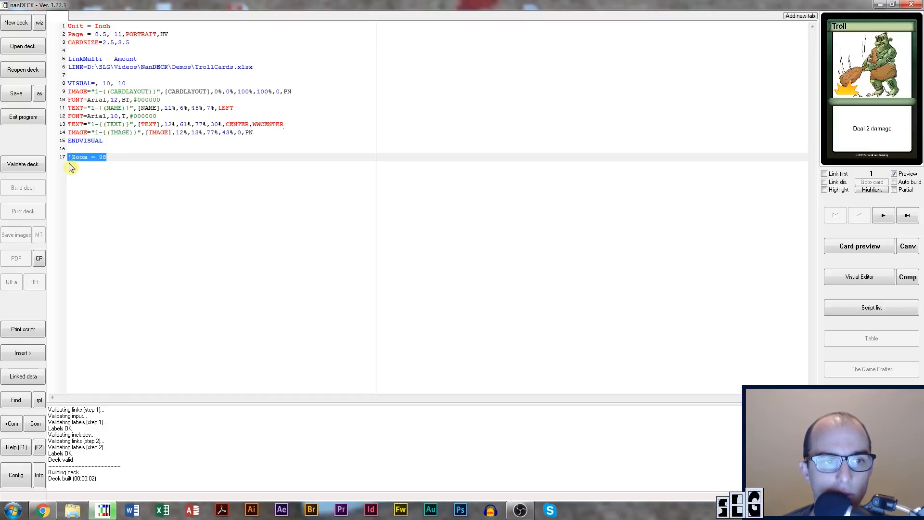
pyautogui.click(71, 164)
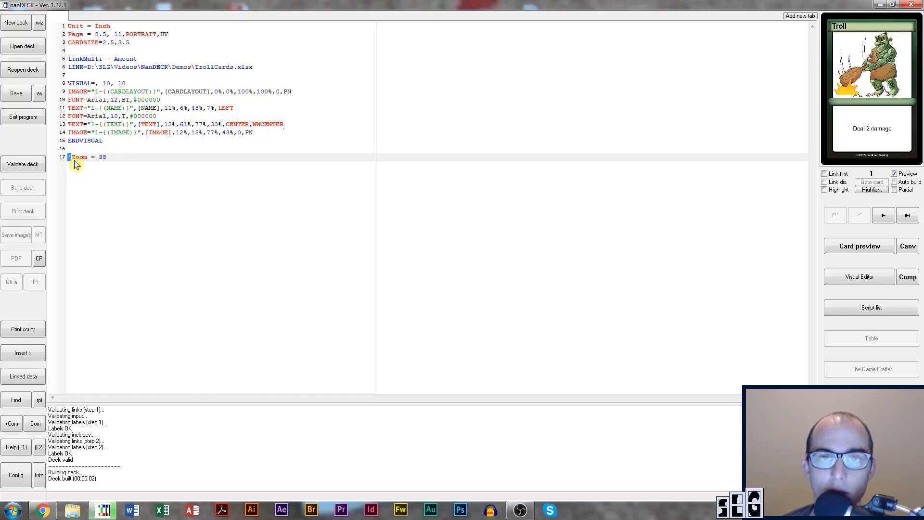
pyautogui.moveTo(74, 163); pyautogui.dragTo(70, 163)
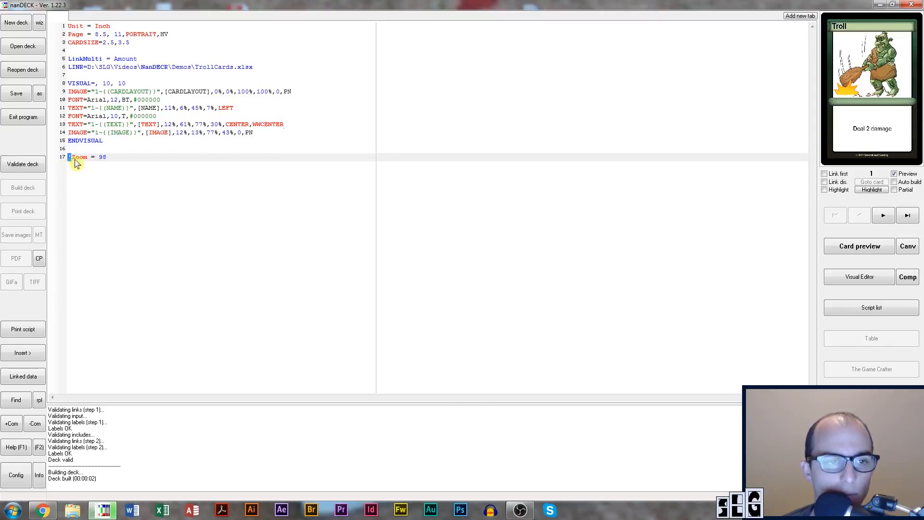
pyautogui.moveTo(70, 163); pyautogui.dragTo(118, 164)
pyautogui.click(117, 163)
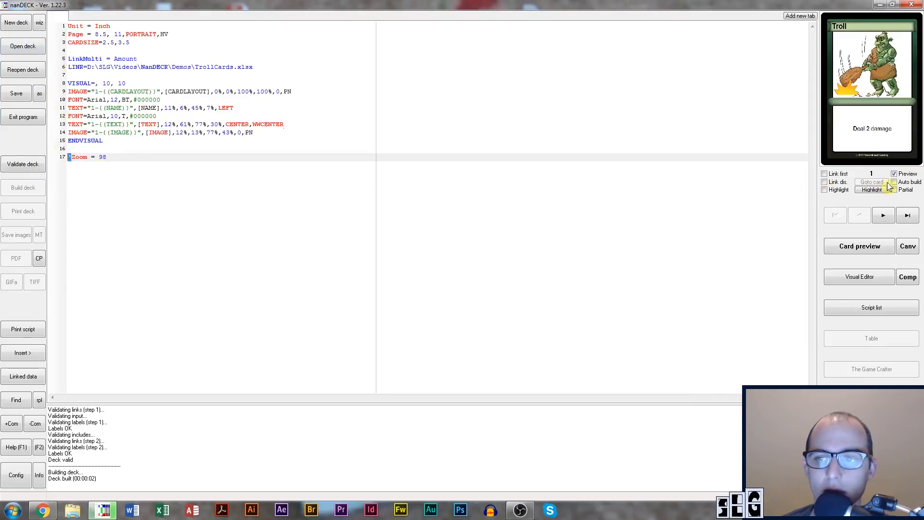
# Step: Check the built Troll card in an enlarged preview and close it
pyautogui.click(877, 248)
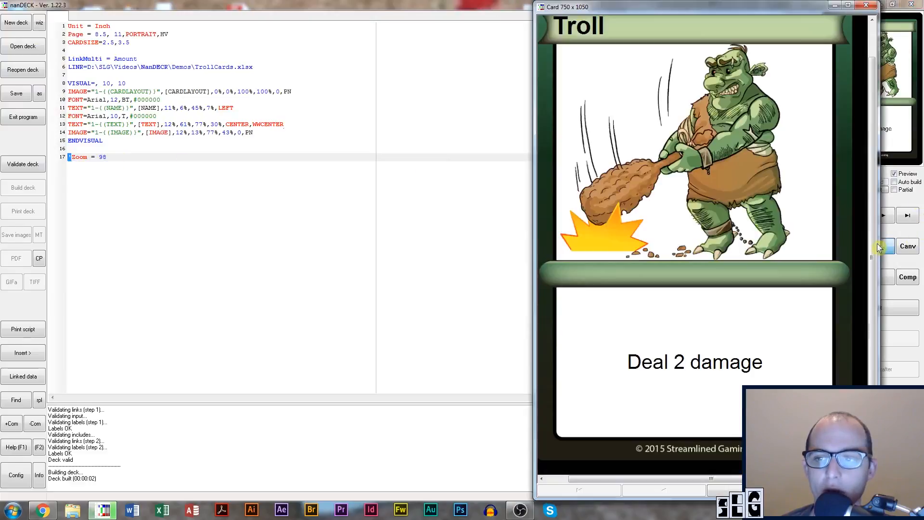
pyautogui.click(869, 7)
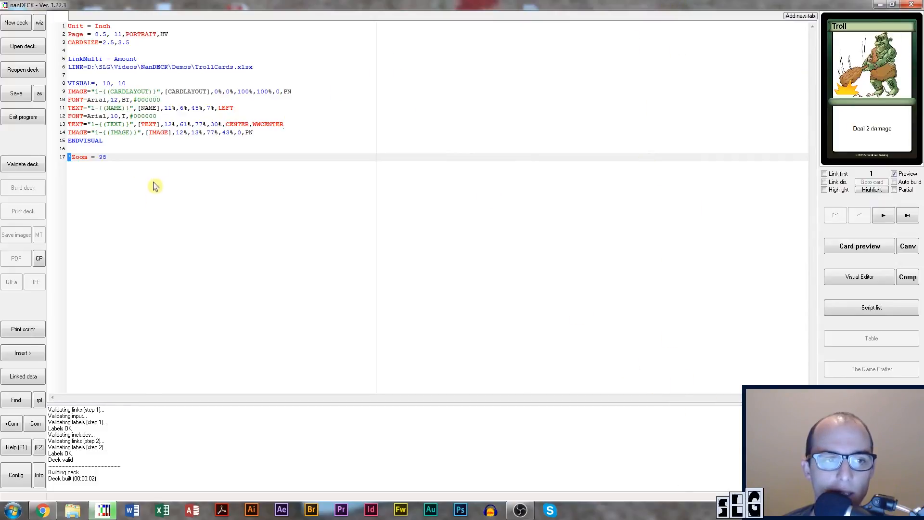
# Step: Validate the script and build the deck of cards
pyautogui.click(122, 158)
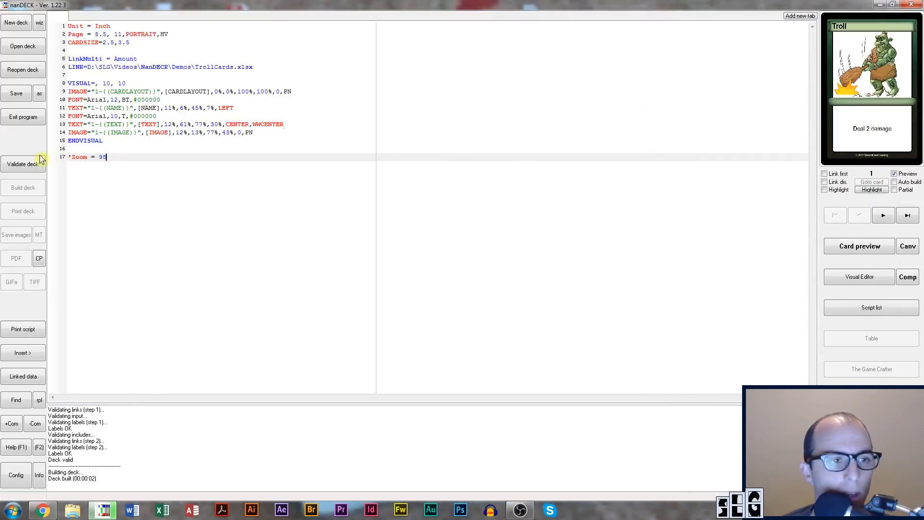
pyautogui.click(24, 166)
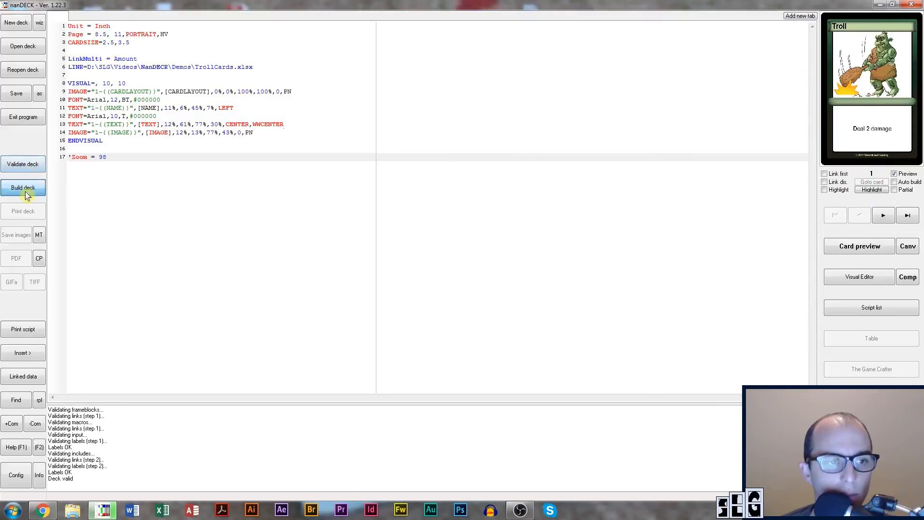
pyautogui.click(25, 189)
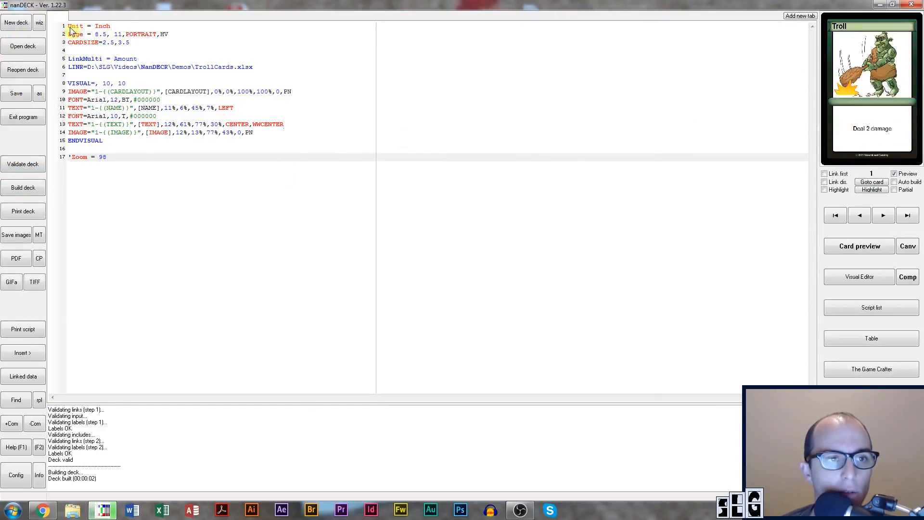
# Step: Review the header lines, then preview the printed page holding nine troll, magician and helper cards
pyautogui.moveTo(70, 27); pyautogui.dragTo(202, 43)
pyautogui.click(185, 46)
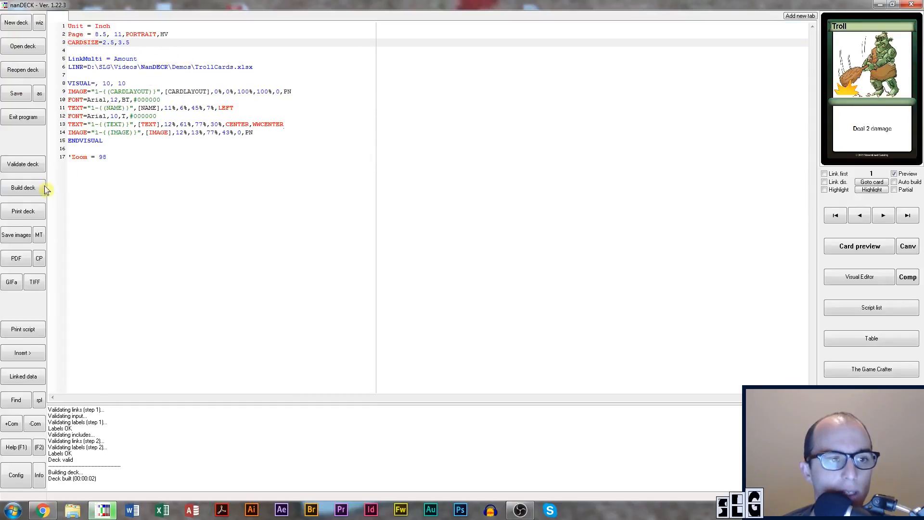
pyautogui.click(29, 211)
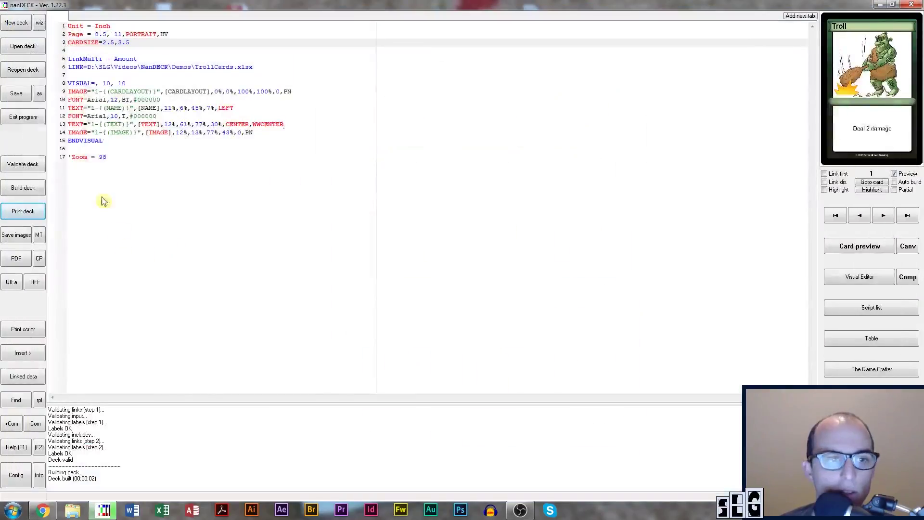
pyautogui.click(112, 161)
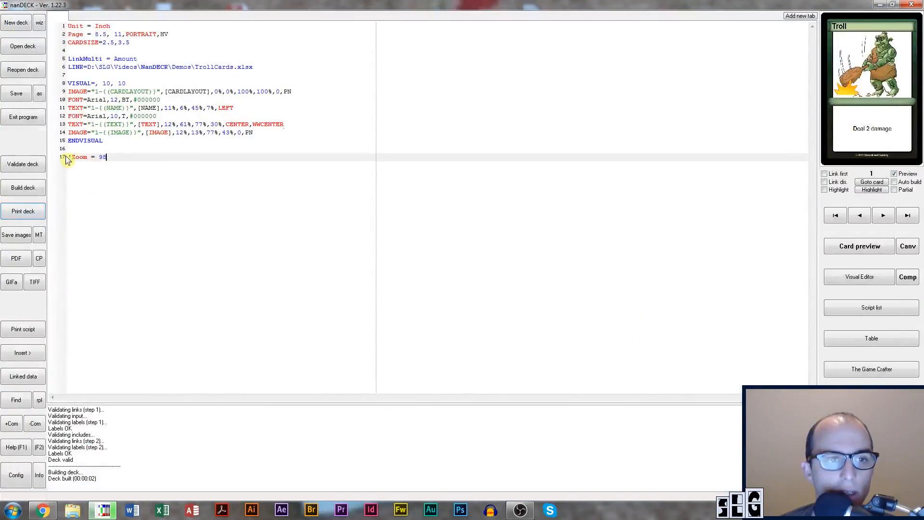